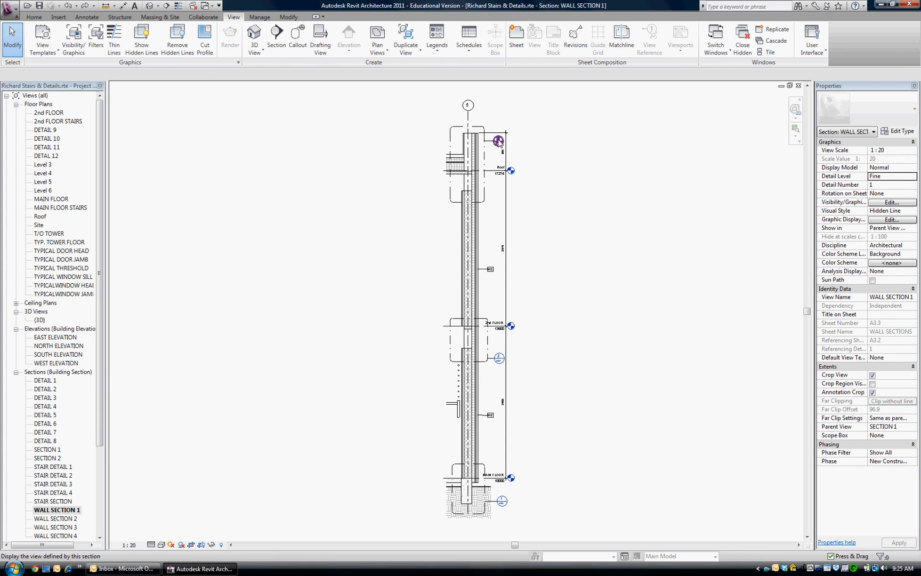
Open the DETAIL 3 callout from WALL SECTION 1 and select everything in the parapet detail view
{"action": "double_click", "coordinate": [498, 142]}
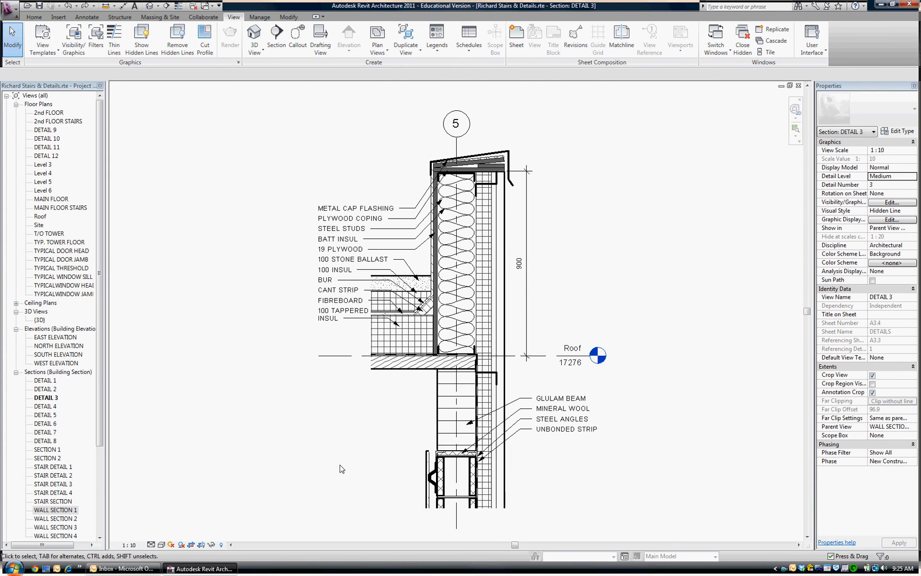
{"action": "scroll", "coordinate": [346, 448], "scroll_direction": "down", "scroll_amount": 1}
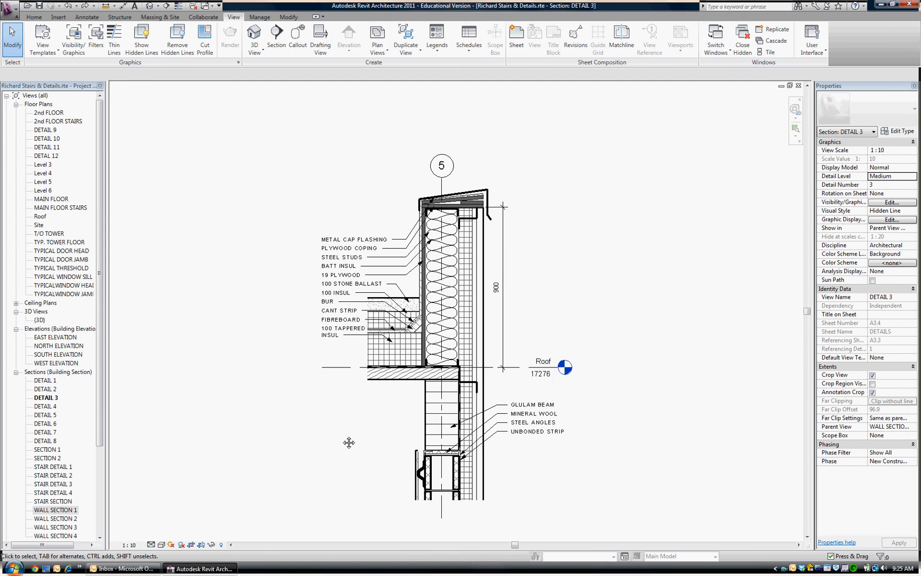
{"action": "left_click_drag", "start_coordinate": [611, 507], "coordinate": [281, 109]}
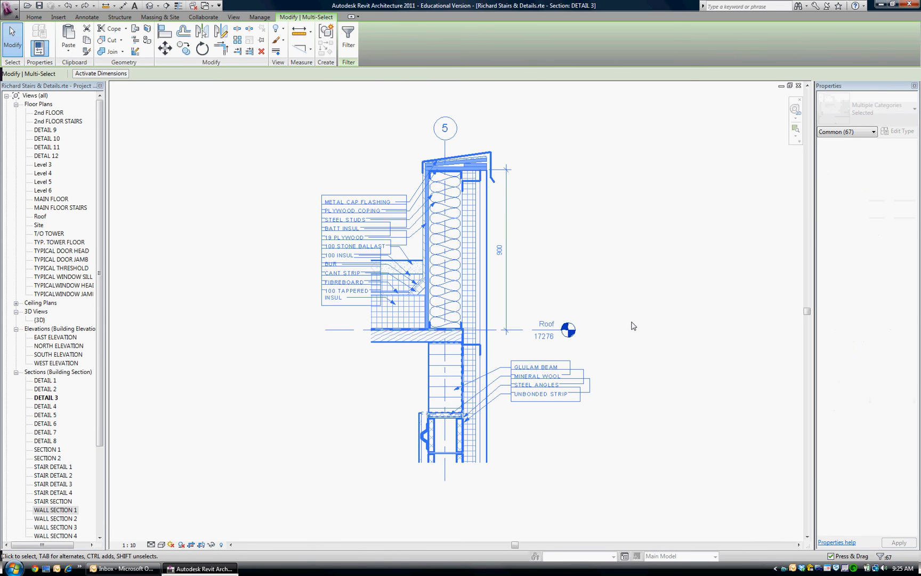
Filter the selection so that only Detail Items, Insulation Batting Lines and Lines (Wide Lines) stay selected
{"action": "left_click", "coordinate": [882, 557]}
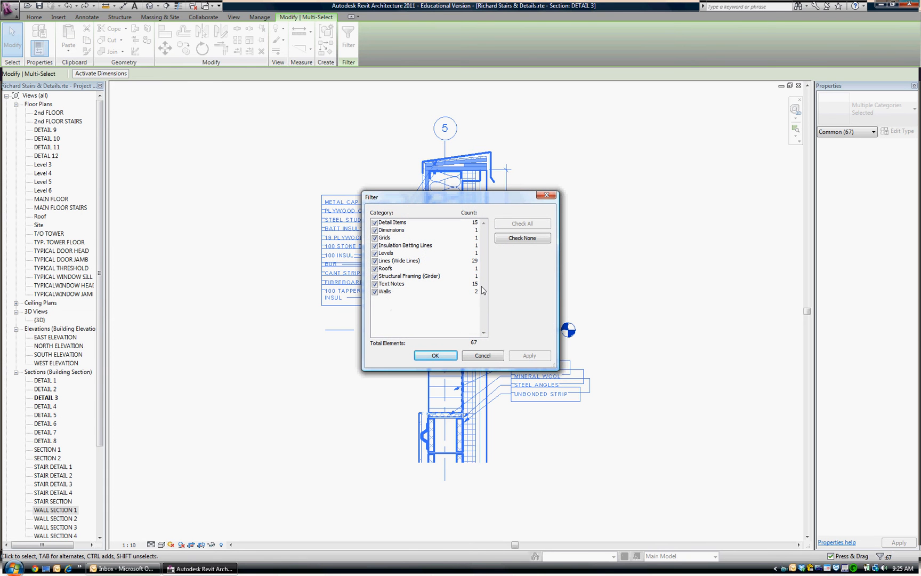
{"action": "mouse_move", "coordinate": [471, 199]}
{"action": "left_mouse_down"}
{"action": "mouse_move", "coordinate": [643, 202]}
{"action": "mouse_move", "coordinate": [687, 169]}
{"action": "mouse_move", "coordinate": [703, 184]}
{"action": "left_mouse_up"}
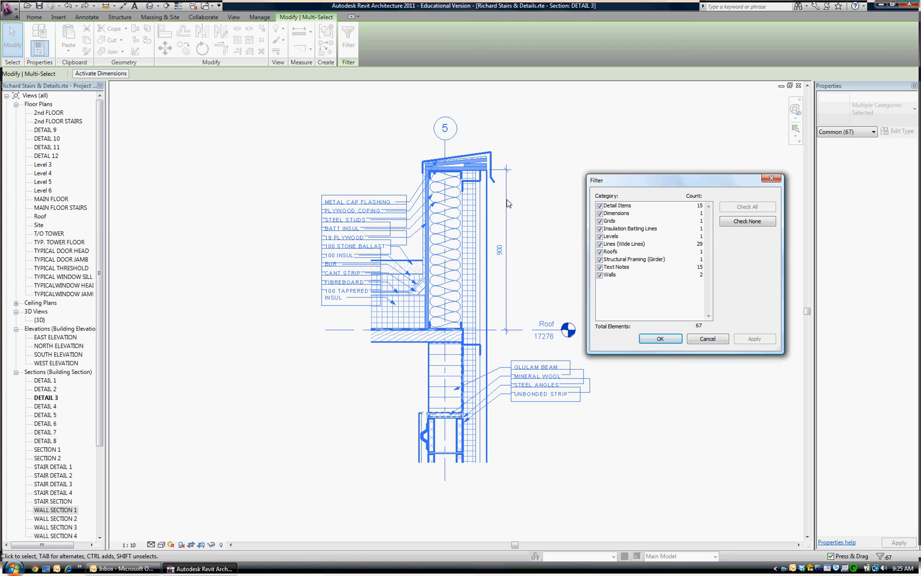
{"action": "left_click", "coordinate": [600, 214]}
{"action": "left_click", "coordinate": [600, 221]}
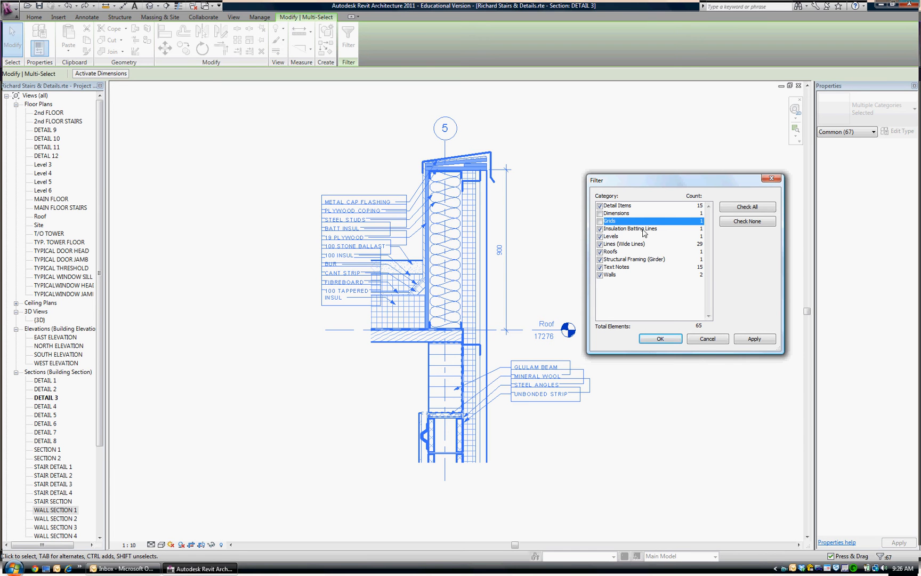
{"action": "left_click", "coordinate": [601, 236]}
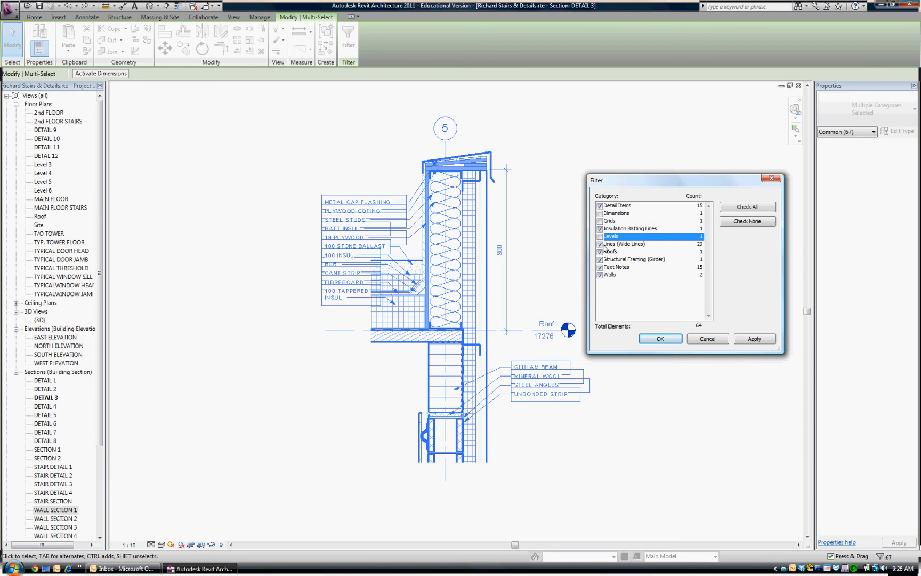
{"action": "left_click", "coordinate": [600, 251]}
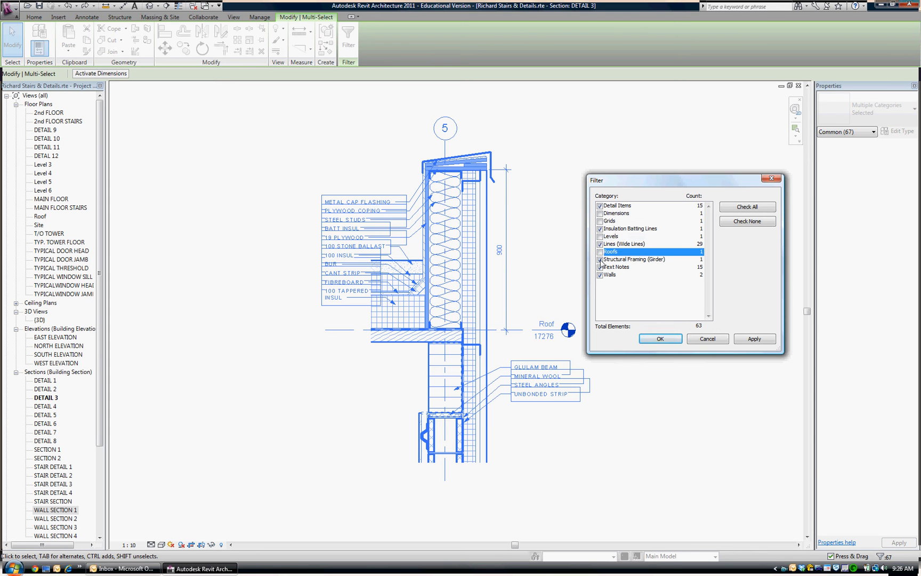
{"action": "left_click", "coordinate": [601, 260]}
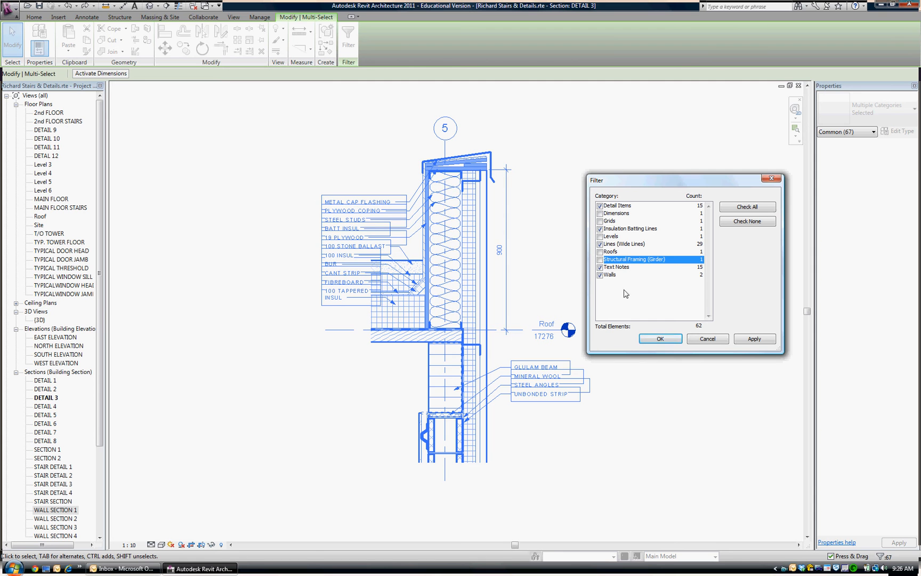
{"action": "left_click", "coordinate": [600, 267]}
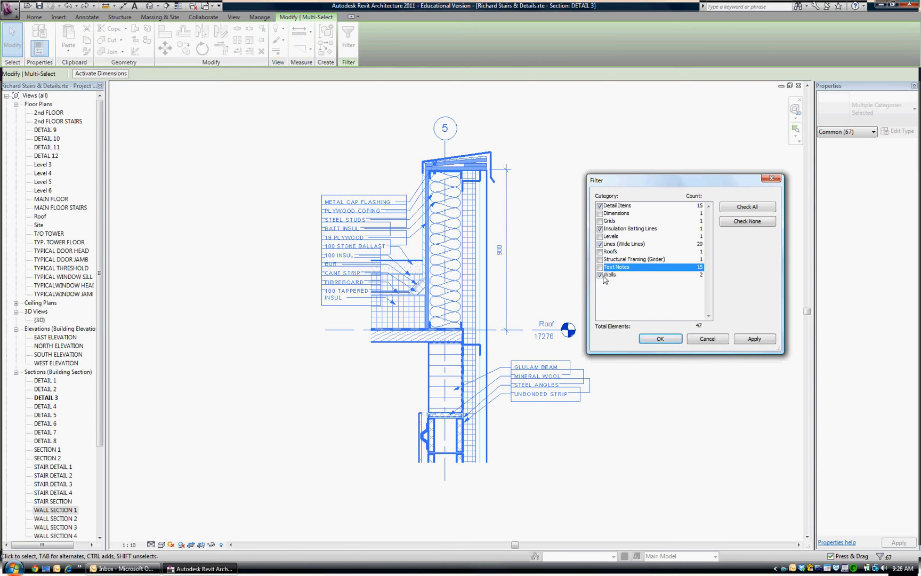
{"action": "left_click", "coordinate": [600, 276]}
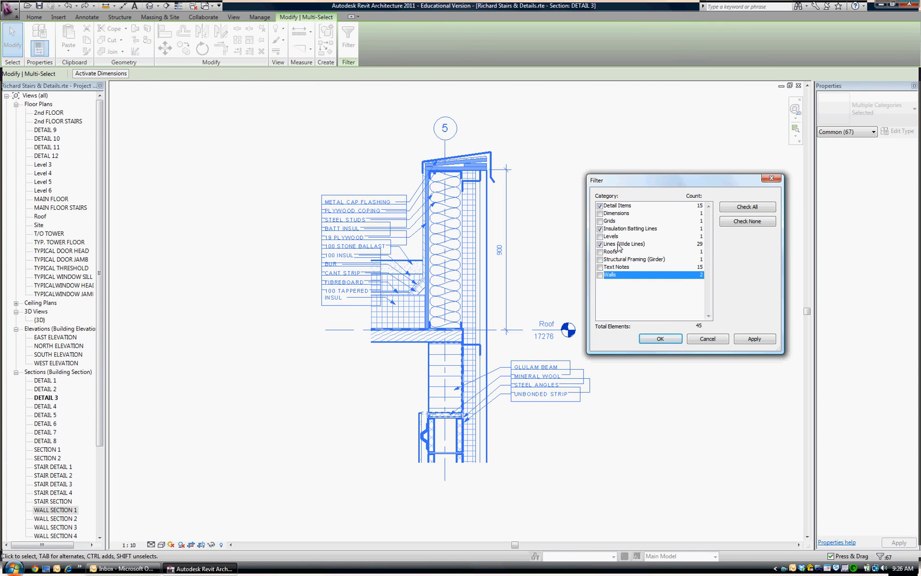
{"action": "left_click", "coordinate": [661, 339]}
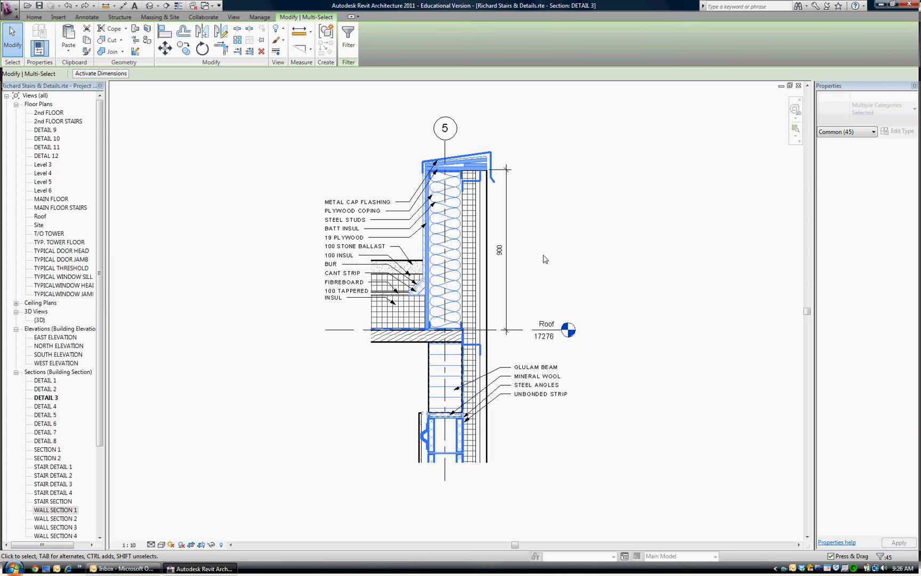
Copy the filtered detail elements and paste them into the WALL SECTION 1 view, aligned to the current view
{"action": "right_click", "coordinate": [549, 238]}
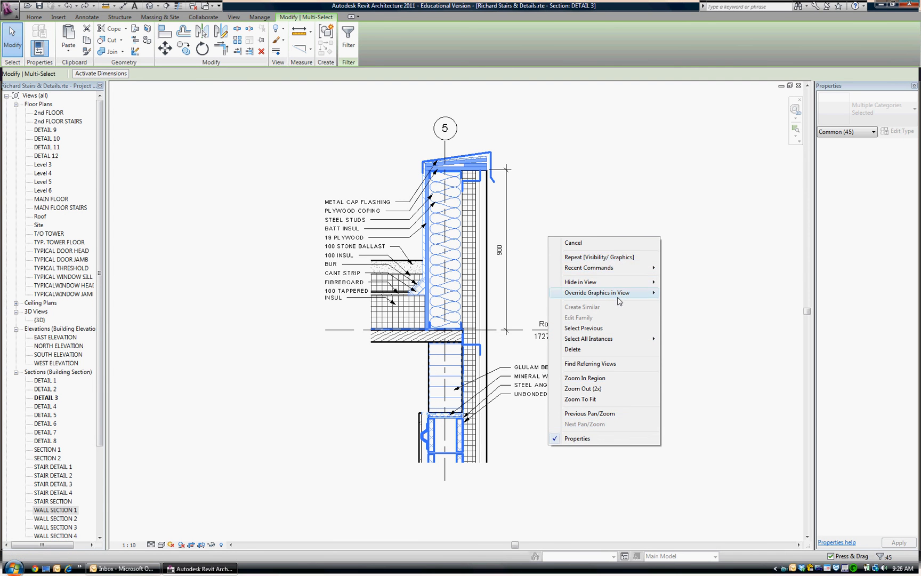
{"action": "left_click", "coordinate": [589, 246]}
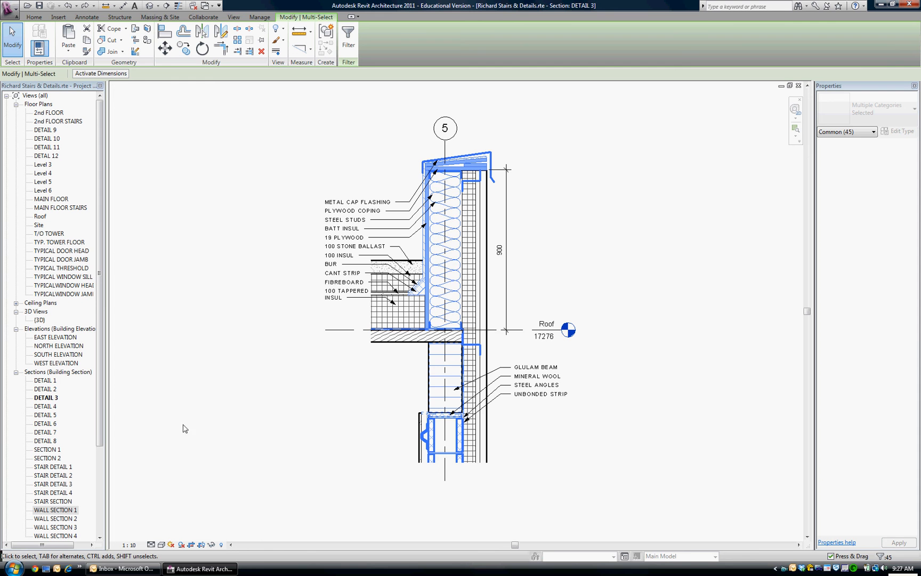
{"action": "double_click", "coordinate": [64, 510]}
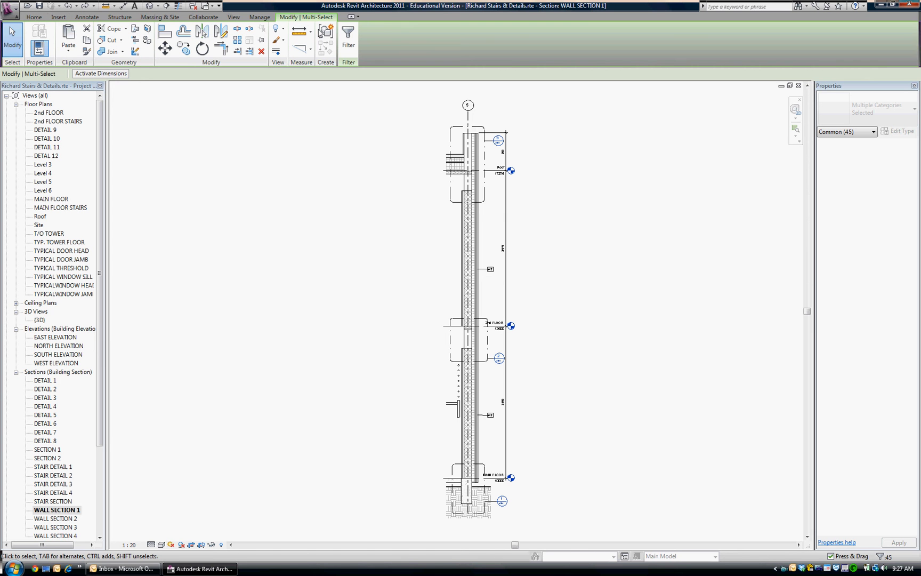
{"action": "left_click", "coordinate": [69, 52]}
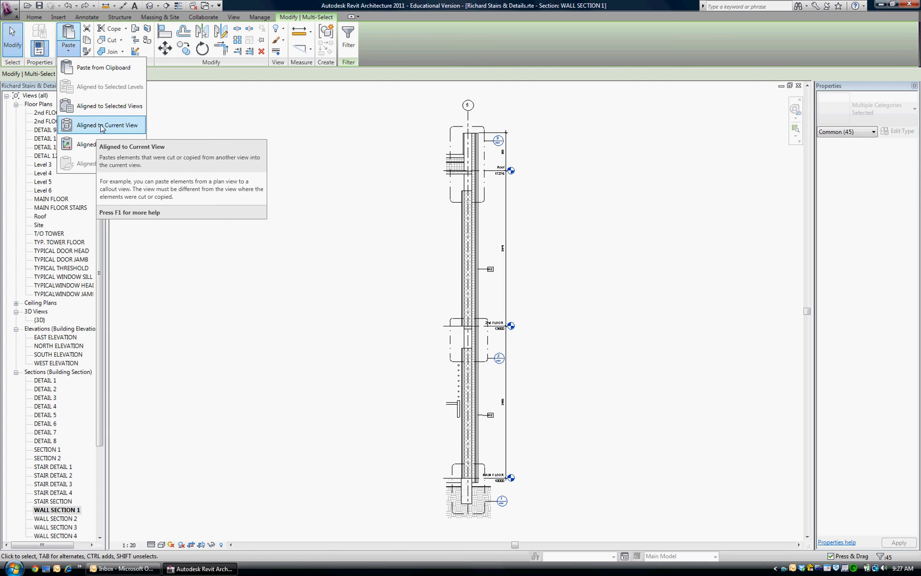
{"action": "left_click", "coordinate": [102, 128]}
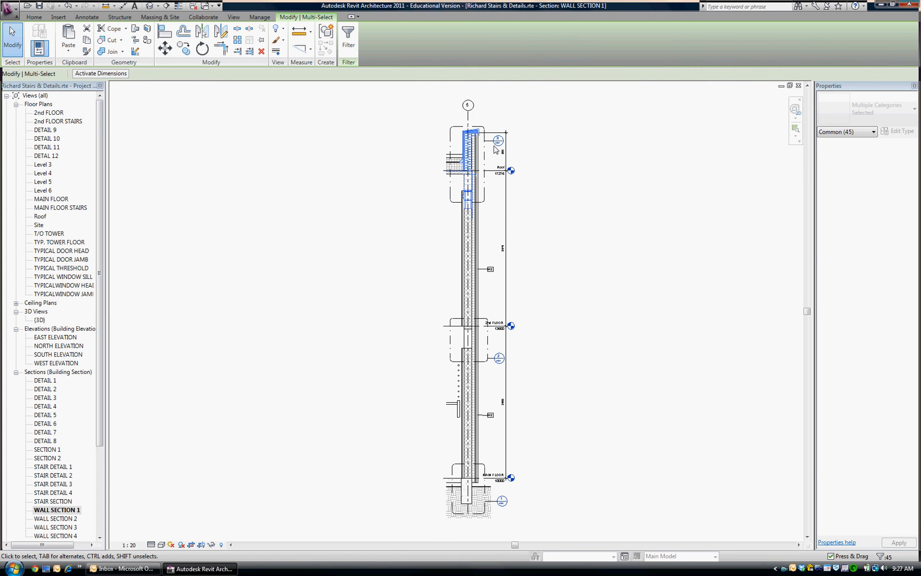
{"action": "scroll", "coordinate": [517, 166], "scroll_direction": "up", "scroll_amount": 5}
{"action": "middle_click_drag", "start_coordinate": [513, 188], "coordinate": [537, 240]}
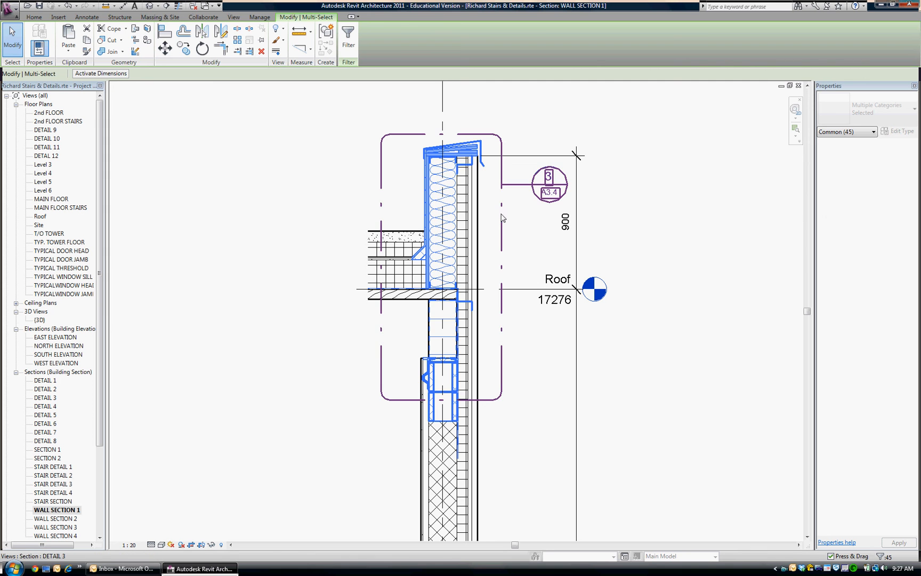
{"action": "left_click", "coordinate": [605, 259]}
Extend the lower end of the repeating Brick detail through the upper wall down to the 2nd FLOOR level
{"action": "scroll", "coordinate": [645, 259], "scroll_direction": "down", "scroll_amount": 2}
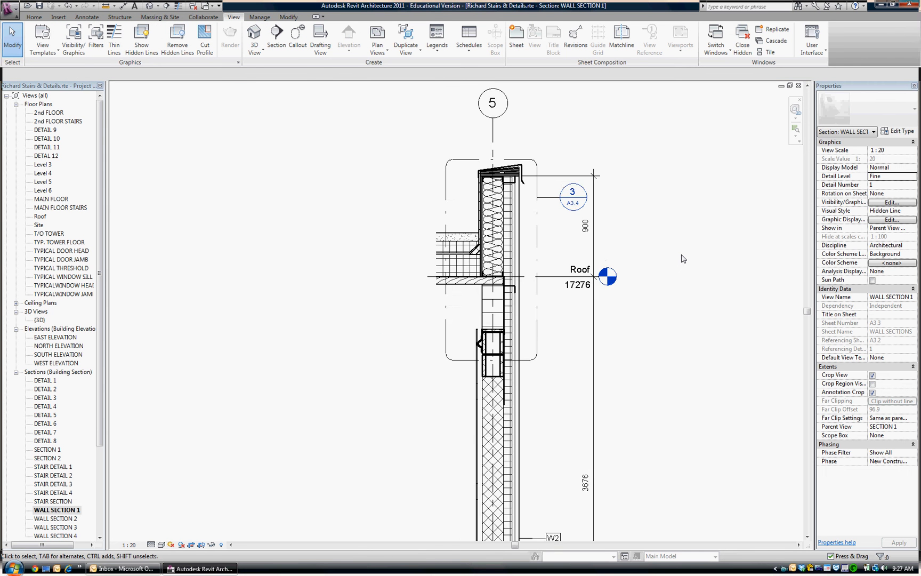
{"action": "scroll", "coordinate": [683, 259], "scroll_direction": "down", "scroll_amount": 1}
{"action": "middle_click_drag", "start_coordinate": [685, 259], "coordinate": [592, 200]}
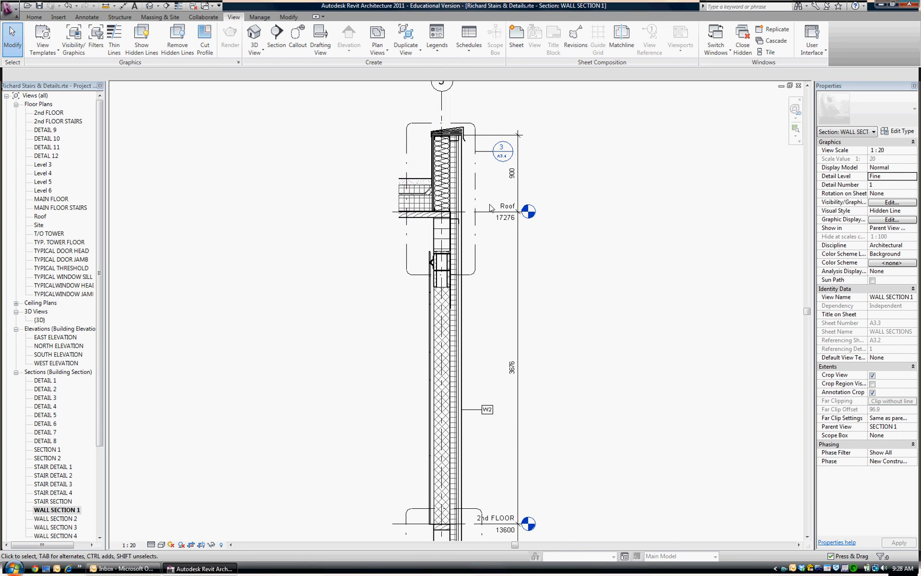
{"action": "middle_click_drag", "start_coordinate": [469, 307], "coordinate": [448, 215]}
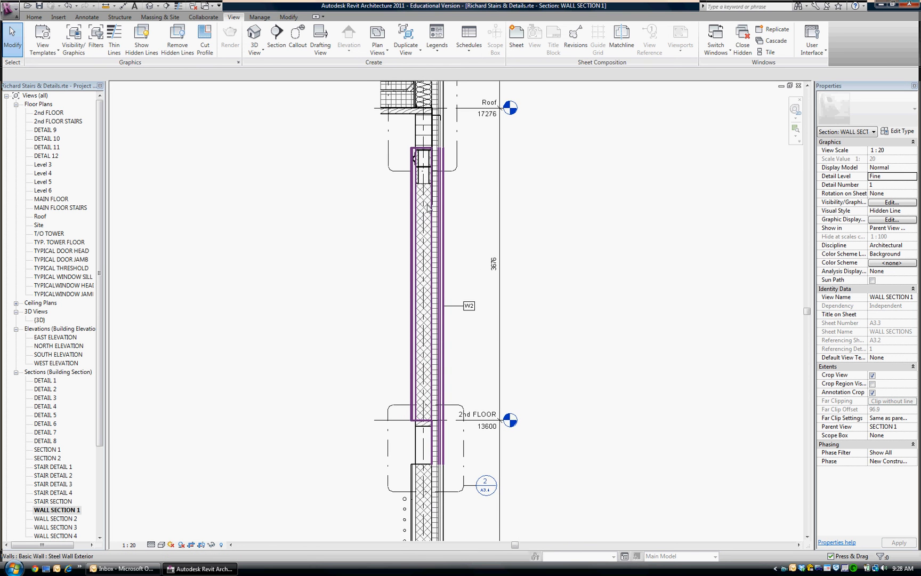
{"action": "scroll", "coordinate": [431, 173], "scroll_direction": "up", "scroll_amount": 2}
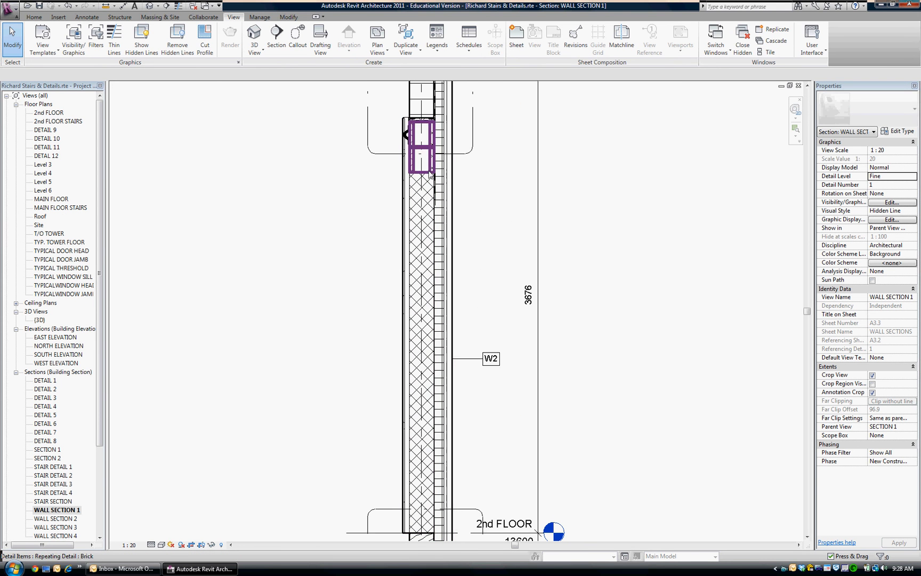
{"action": "left_click", "coordinate": [430, 171]}
{"action": "scroll", "coordinate": [457, 178], "scroll_direction": "up", "scroll_amount": 1}
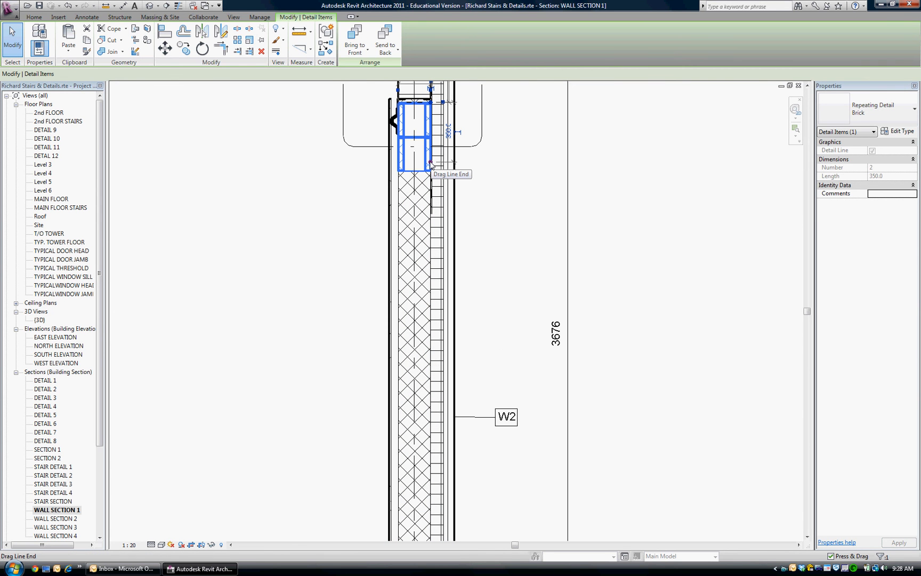
{"action": "left_click_drag", "start_coordinate": [433, 168], "coordinate": [439, 400]}
{"action": "middle_click_drag", "start_coordinate": [439, 399], "coordinate": [425, 135]}
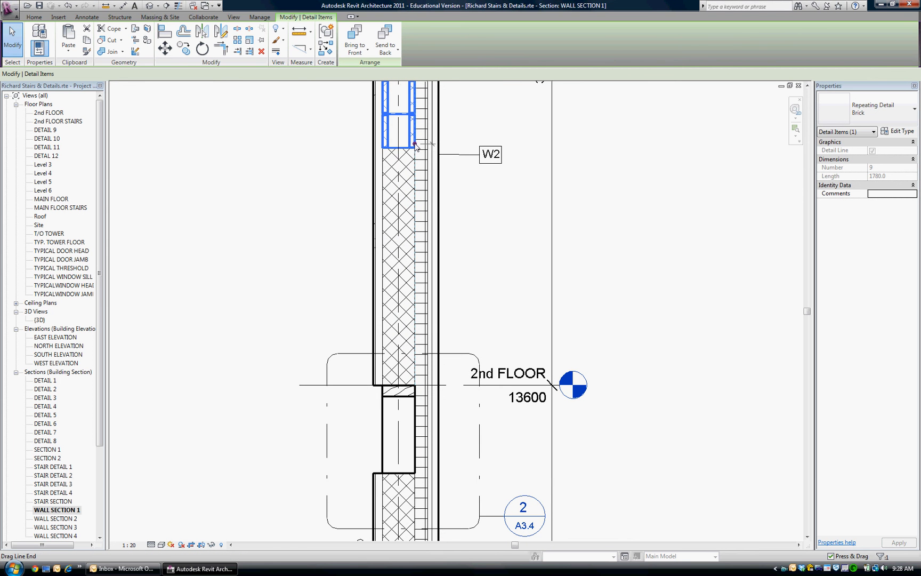
{"action": "left_click_drag", "start_coordinate": [415, 144], "coordinate": [418, 363]}
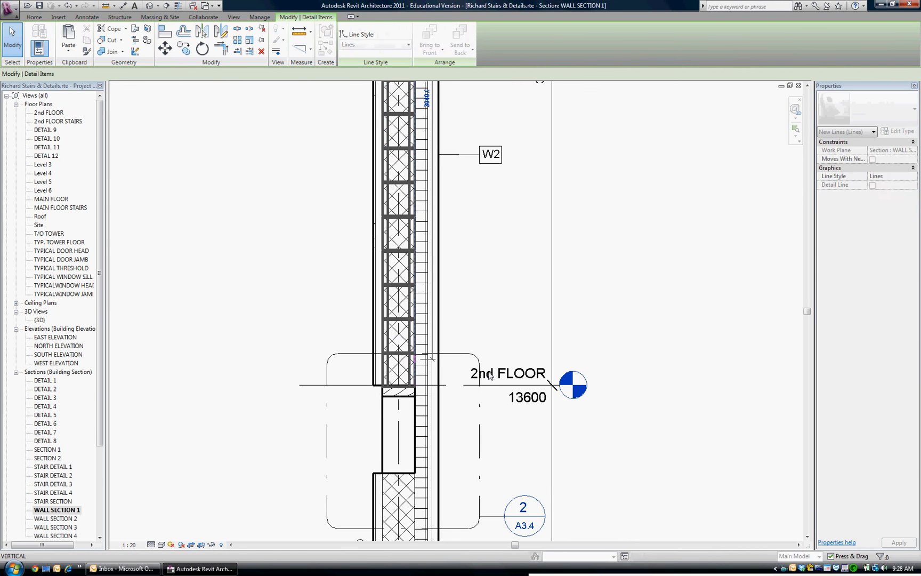
{"action": "left_click", "coordinate": [484, 362]}
Examine the pasted parapet detailing and the extended brick detail in WALL SECTION 1, from grid bubble 5 down past the Roof level
{"action": "scroll", "coordinate": [490, 390], "scroll_direction": "down", "scroll_amount": 1}
{"action": "scroll", "coordinate": [519, 365], "scroll_direction": "down", "scroll_amount": 2}
{"action": "middle_click_drag", "start_coordinate": [581, 253], "coordinate": [619, 368]}
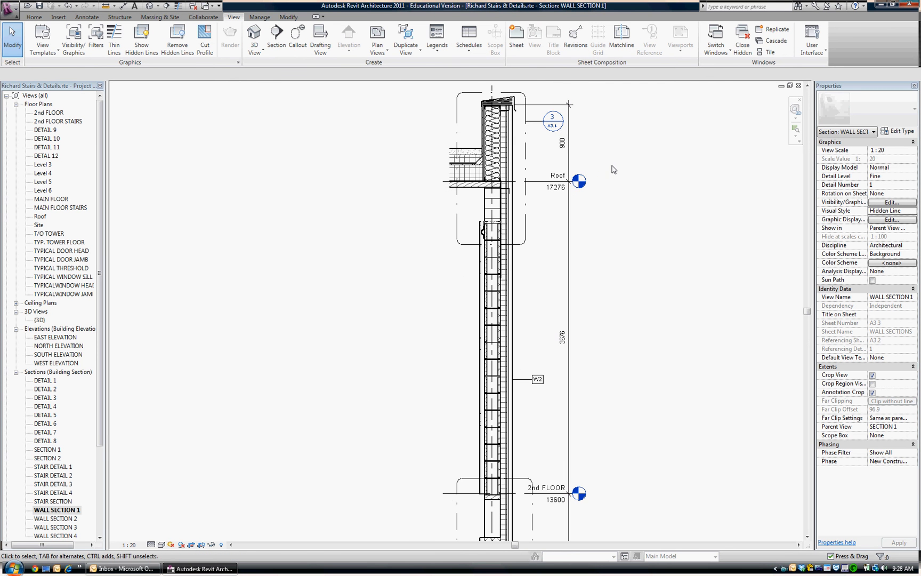
{"action": "middle_click_drag", "start_coordinate": [614, 169], "coordinate": [610, 220]}
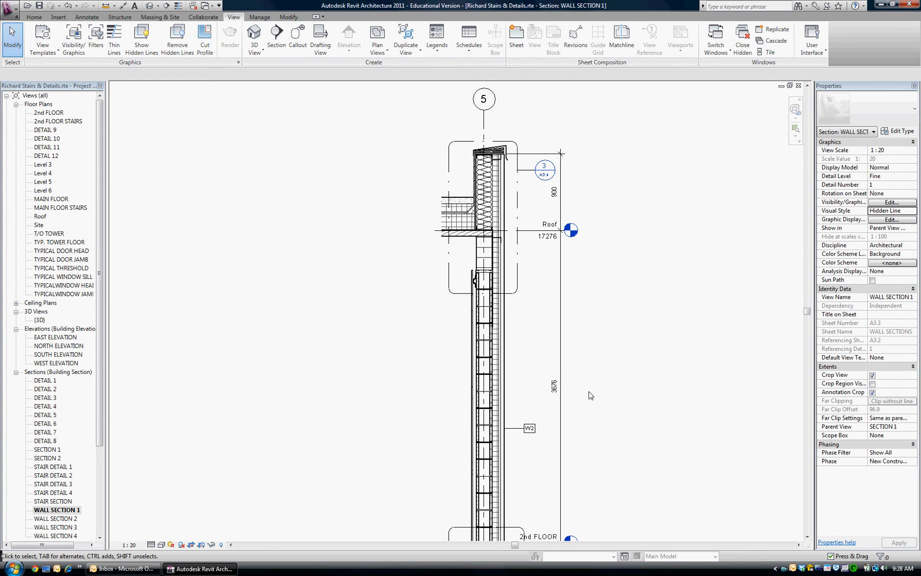
{"action": "left_click_drag", "start_coordinate": [101, 414], "coordinate": [104, 467]}
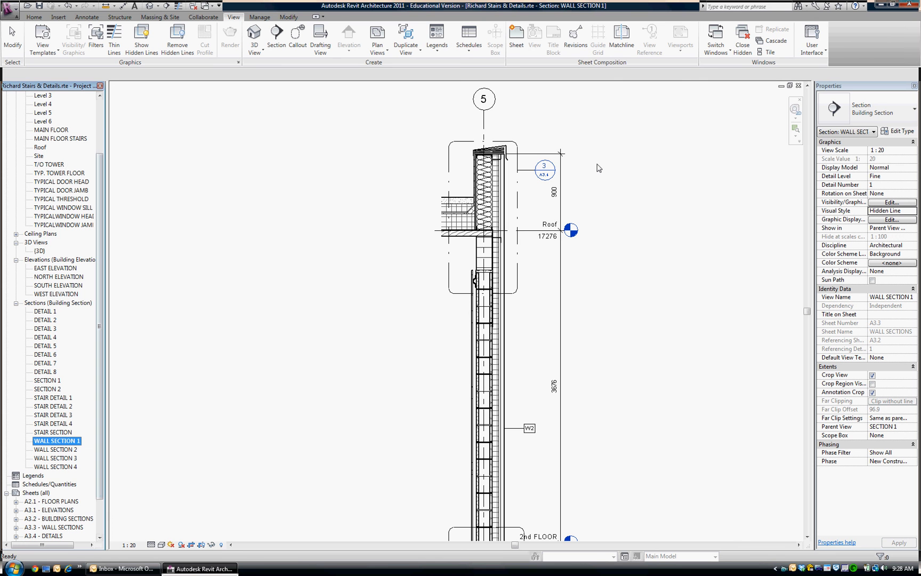
{"action": "scroll", "coordinate": [563, 138], "scroll_direction": "up", "scroll_amount": 3}
{"action": "scroll", "coordinate": [563, 137], "scroll_direction": "down", "scroll_amount": 2}
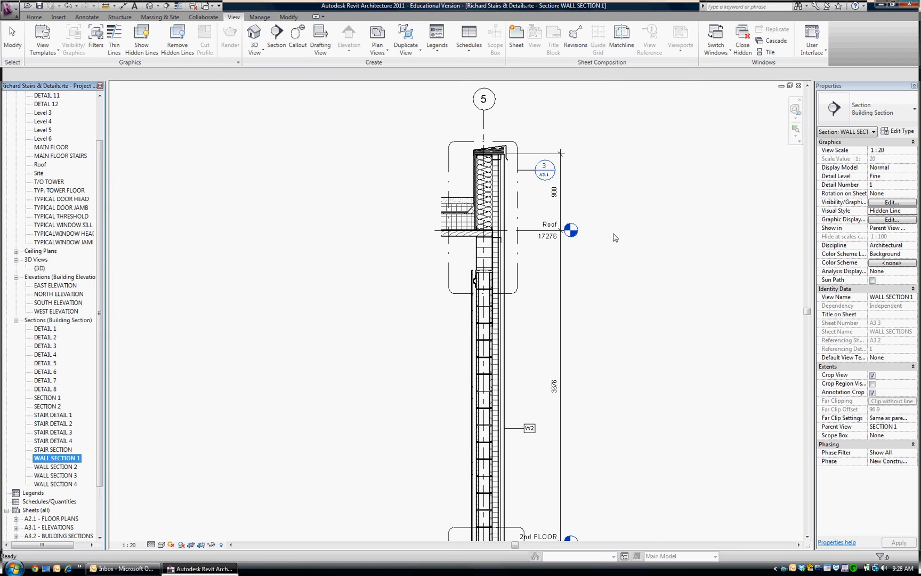
{"action": "scroll", "coordinate": [572, 158], "scroll_direction": "up", "scroll_amount": 4}
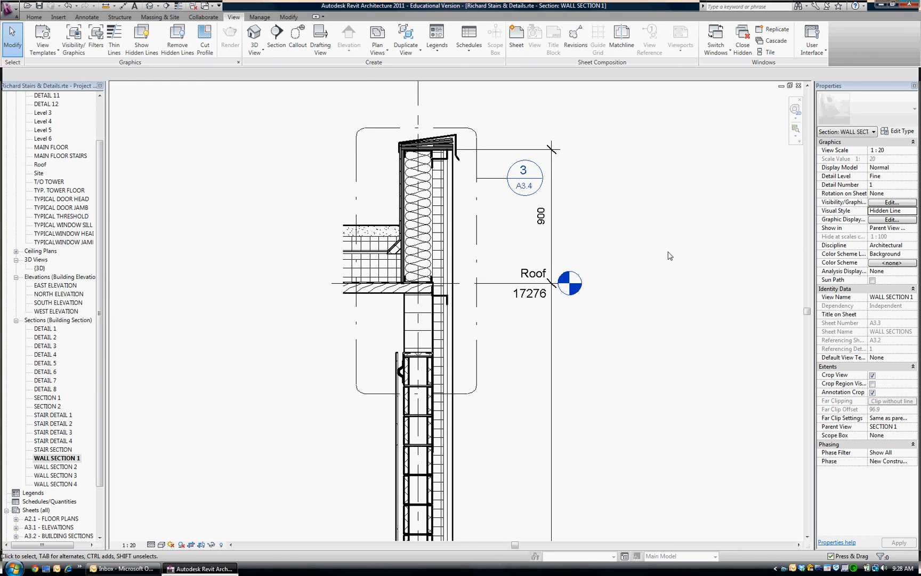
{"action": "scroll", "coordinate": [662, 261], "scroll_direction": "down", "scroll_amount": 2}
{"action": "scroll", "coordinate": [667, 288], "scroll_direction": "down", "scroll_amount": 1}
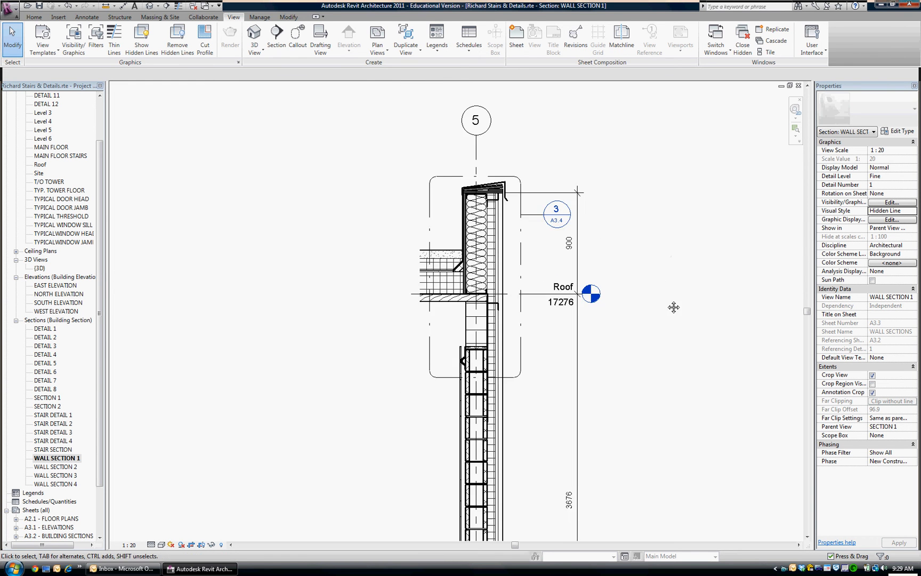
{"action": "scroll", "coordinate": [645, 285], "scroll_direction": "down", "scroll_amount": 1}
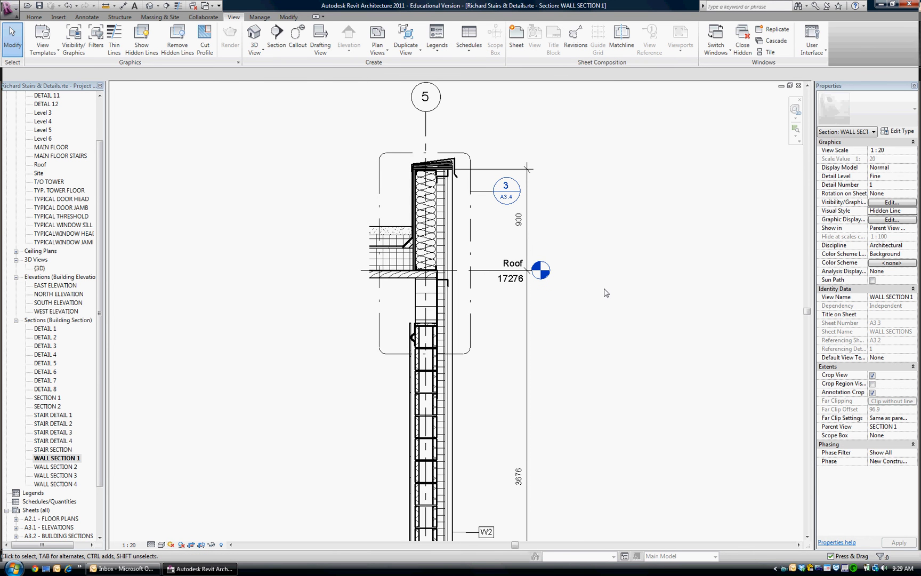
{"action": "scroll", "coordinate": [607, 293], "scroll_direction": "down", "scroll_amount": 1}
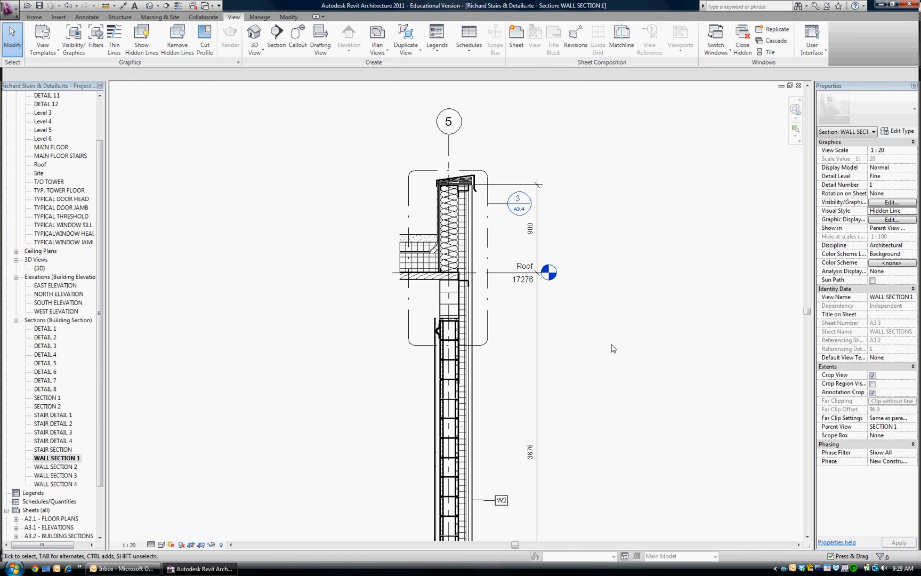
{"action": "middle_click_drag", "start_coordinate": [596, 316], "coordinate": [580, 286]}
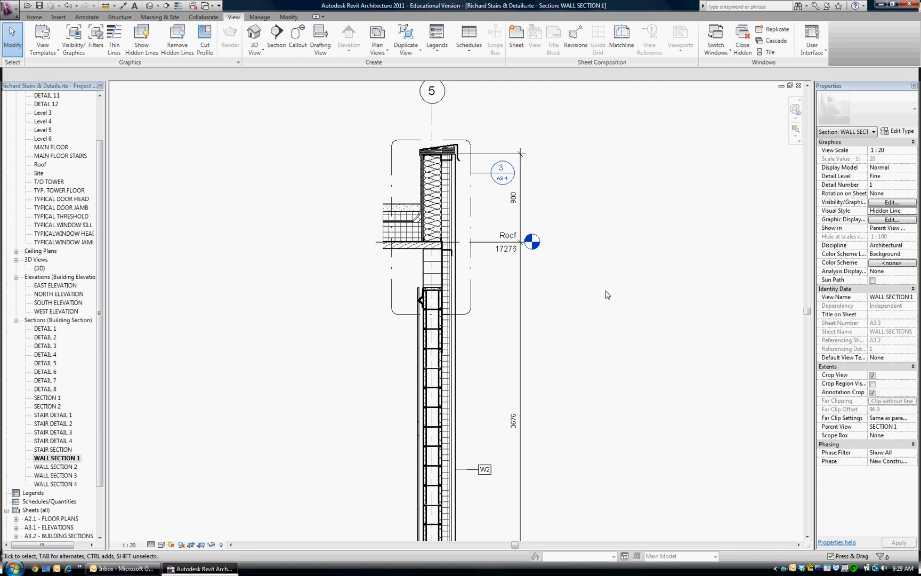
{"action": "middle_click_drag", "start_coordinate": [605, 265], "coordinate": [620, 317]}
{"action": "scroll", "coordinate": [582, 251], "scroll_direction": "up", "scroll_amount": 1}
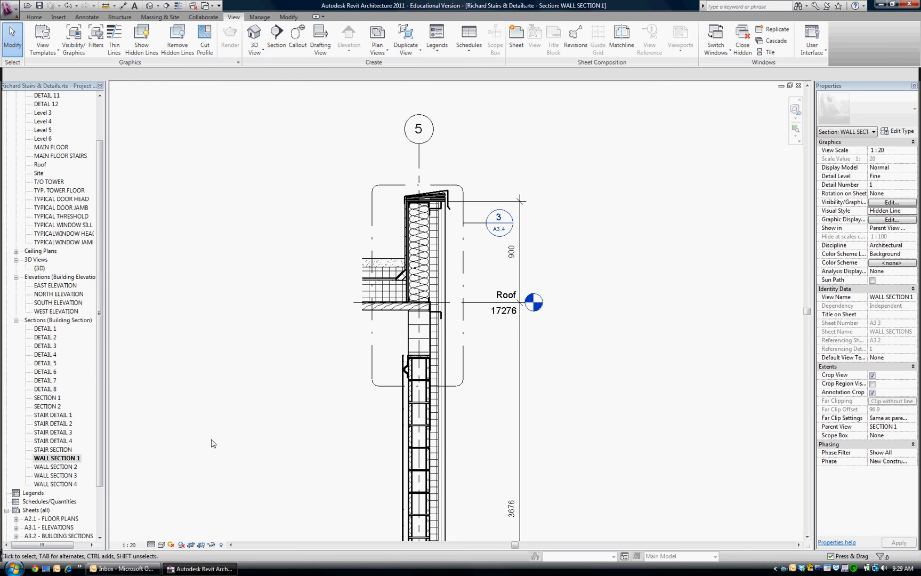
Open the sheet A3.3 - WALL SECTIONS
{"action": "scroll", "coordinate": [211, 443], "scroll_direction": "down", "scroll_amount": 3}
{"action": "left_click", "coordinate": [603, 345]}
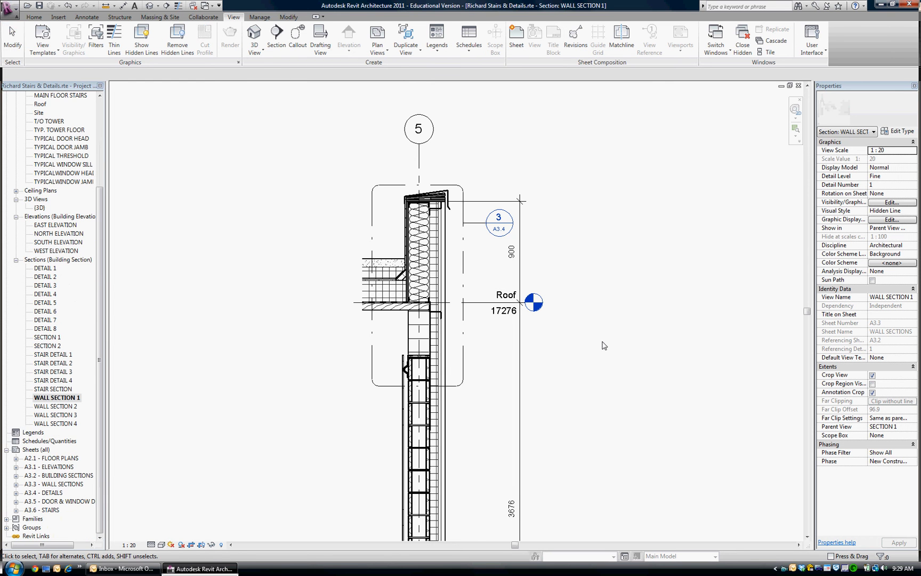
{"action": "scroll", "coordinate": [603, 344], "scroll_direction": "down", "scroll_amount": 1}
{"action": "middle_click_drag", "start_coordinate": [602, 343], "coordinate": [568, 288]}
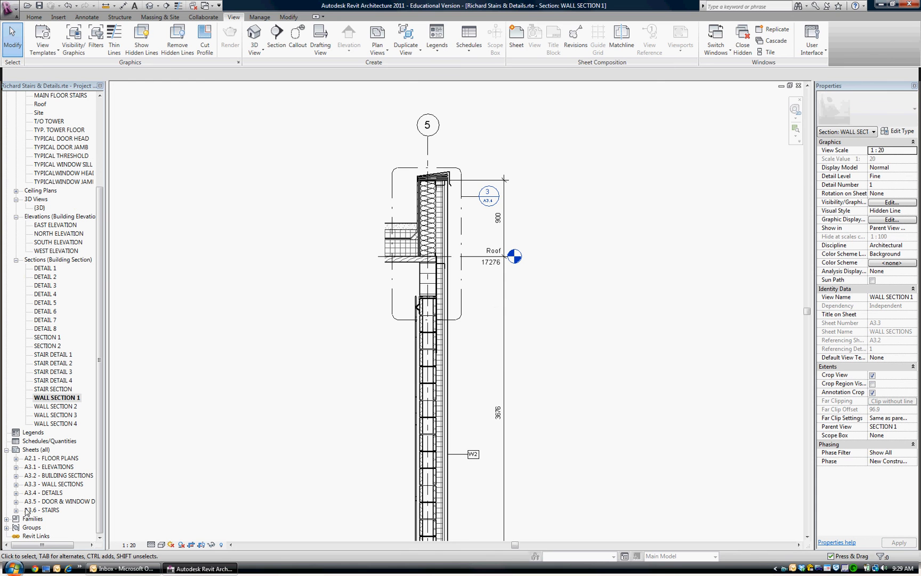
{"action": "double_click", "coordinate": [69, 485]}
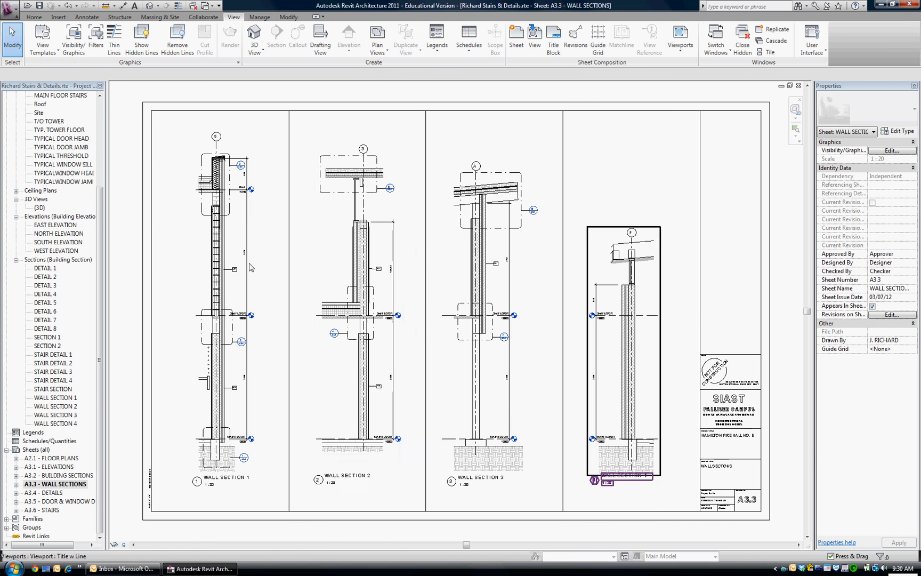
Examine how the detailed WALL SECTION 1 looks on the sheet compared with WALL SECTION 2, 3 and 4
{"action": "scroll", "coordinate": [347, 250], "scroll_direction": "up", "scroll_amount": 5}
{"action": "middle_click_drag", "start_coordinate": [347, 250], "coordinate": [434, 322]}
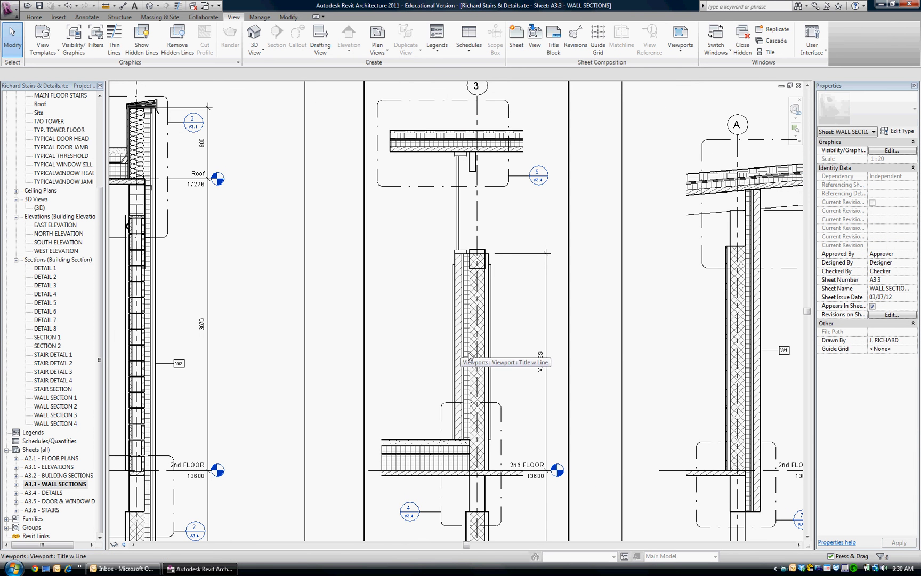
{"action": "middle_click_drag", "start_coordinate": [352, 342], "coordinate": [477, 337]}
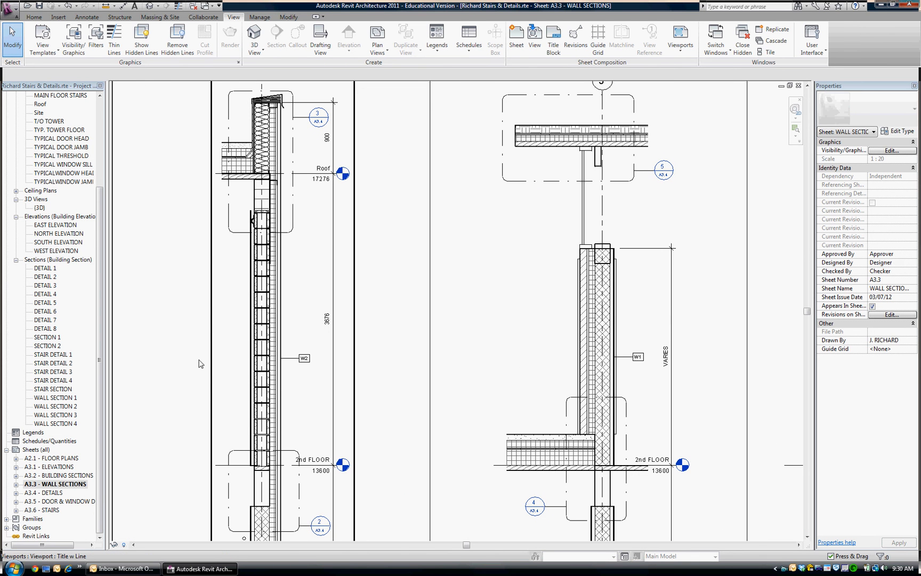
{"action": "scroll", "coordinate": [199, 360], "scroll_direction": "down", "scroll_amount": 2}
{"action": "scroll", "coordinate": [418, 392], "scroll_direction": "down", "scroll_amount": 3}
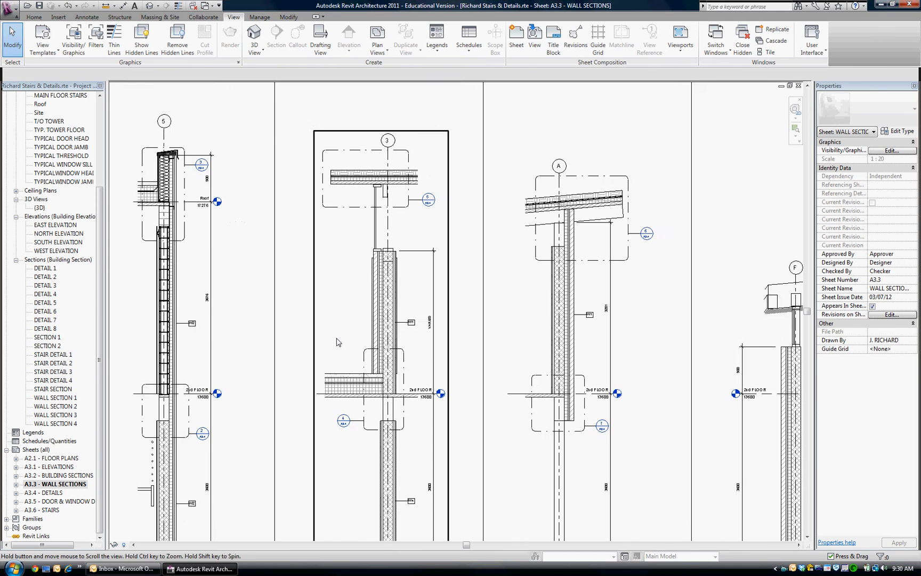
{"action": "middle_click_drag", "start_coordinate": [443, 344], "coordinate": [445, 292]}
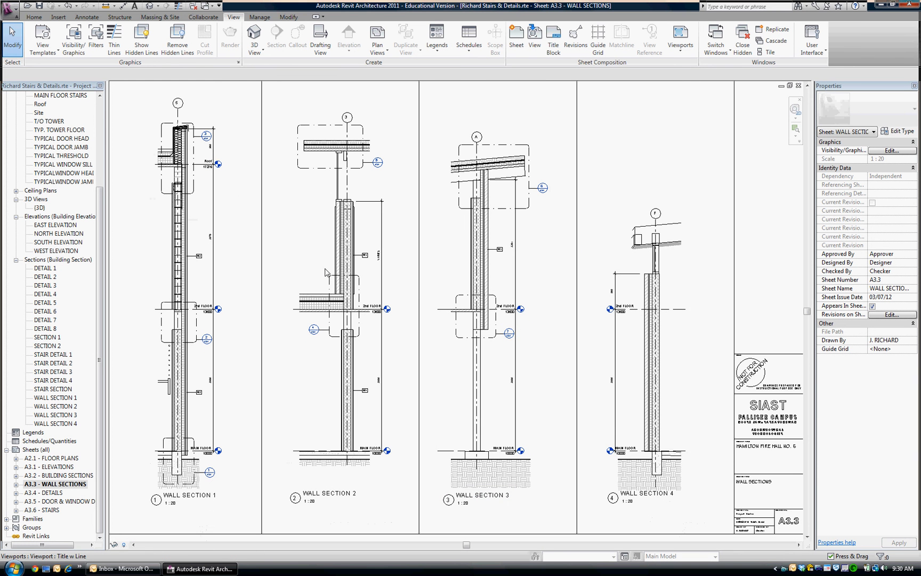